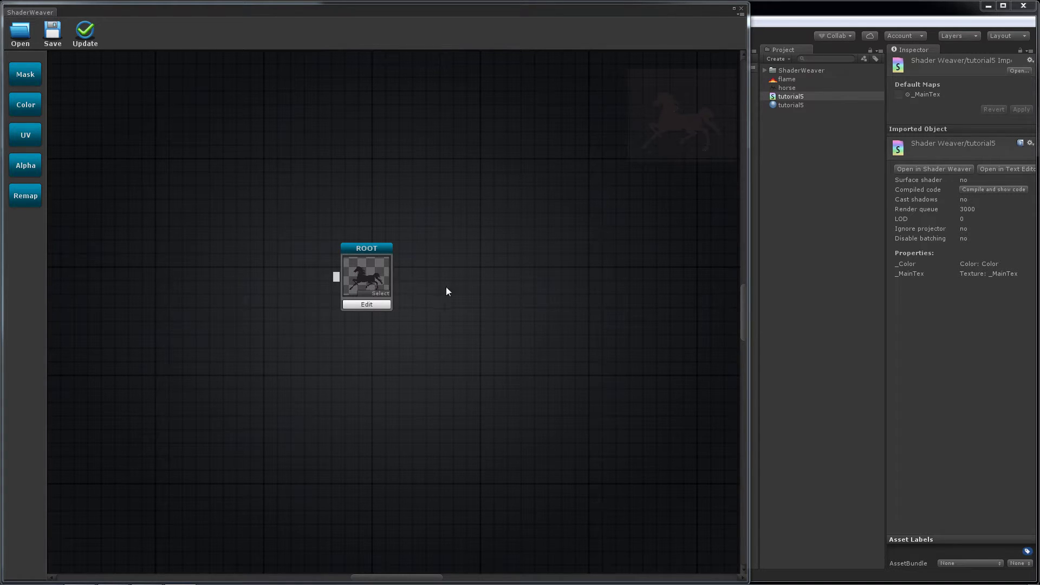
Change the flame texture's Wrap Mode from Clamp to Repeat.
{"action": "left_click", "coordinate": [780, 83]}
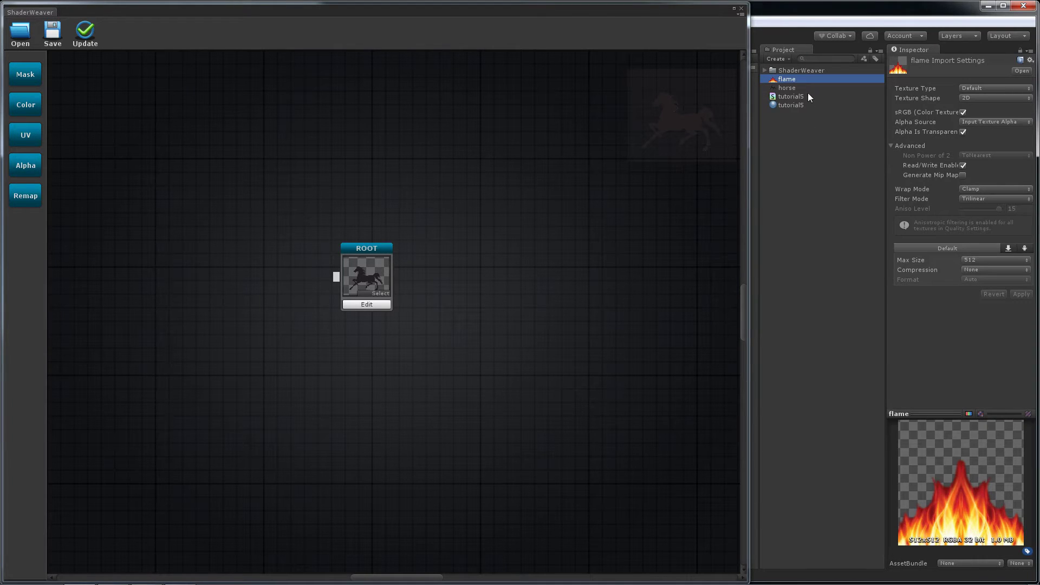
{"action": "left_click", "coordinate": [973, 189]}
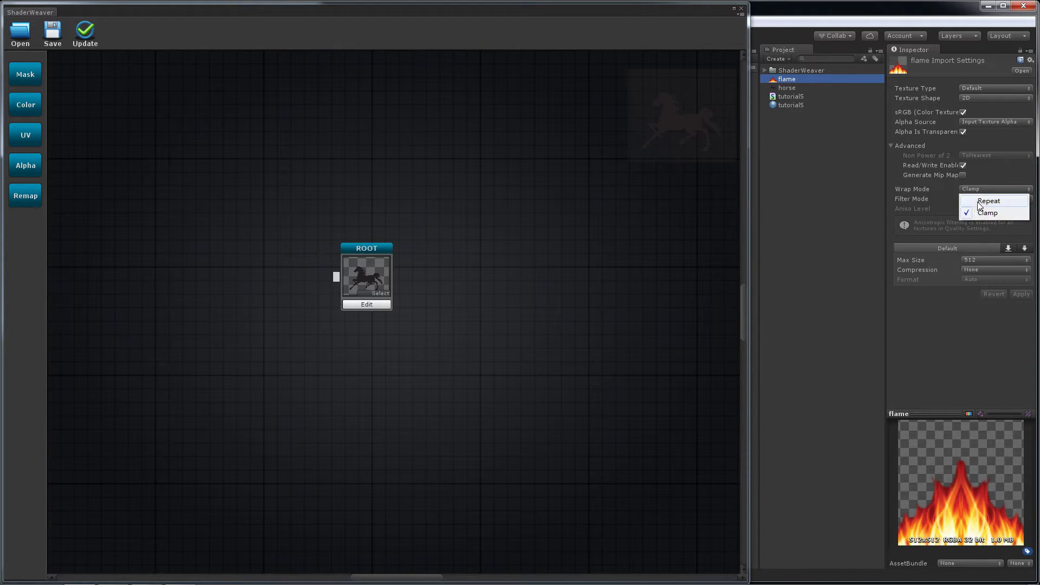
{"action": "left_click", "coordinate": [980, 200]}
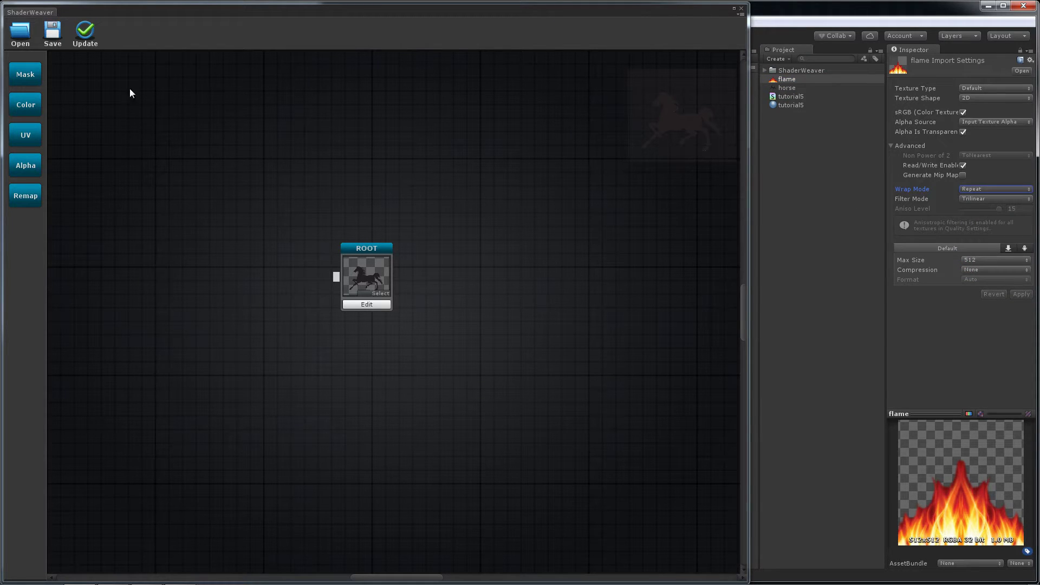
Add a color1 node holding the flame texture, wired into ROOT, and add a remap2 node.
{"action": "mouse_move", "coordinate": [25, 105]}
{"action": "left_mouse_down"}
{"action": "mouse_move", "coordinate": [222, 277]}
{"action": "mouse_move", "coordinate": [251, 280]}
{"action": "left_mouse_up"}
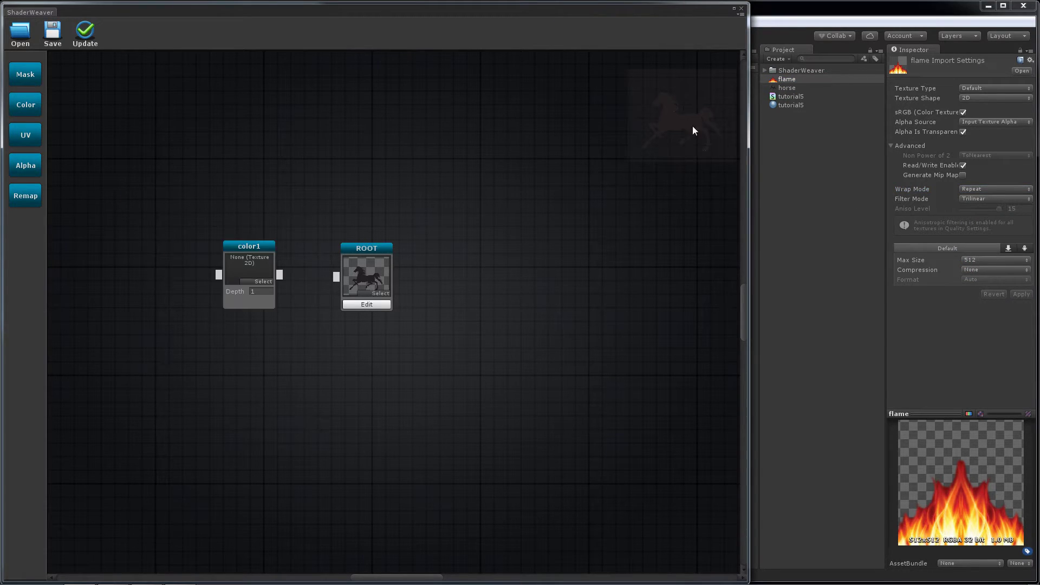
{"action": "mouse_move", "coordinate": [788, 84]}
{"action": "left_mouse_down"}
{"action": "mouse_move", "coordinate": [245, 272]}
{"action": "mouse_move", "coordinate": [304, 272]}
{"action": "left_mouse_up"}
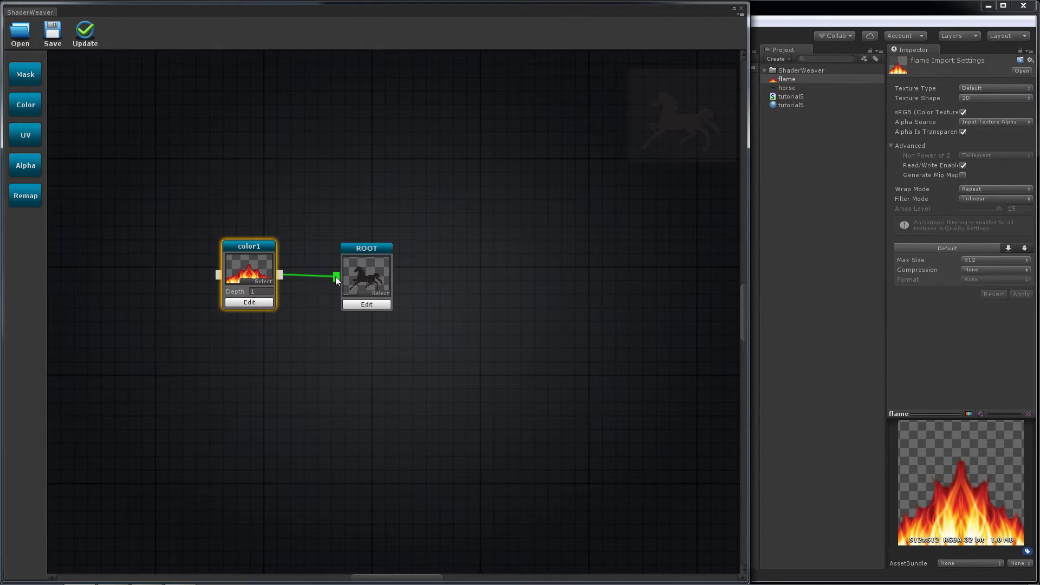
{"action": "left_click_drag", "start_coordinate": [239, 293], "coordinate": [254, 295]}
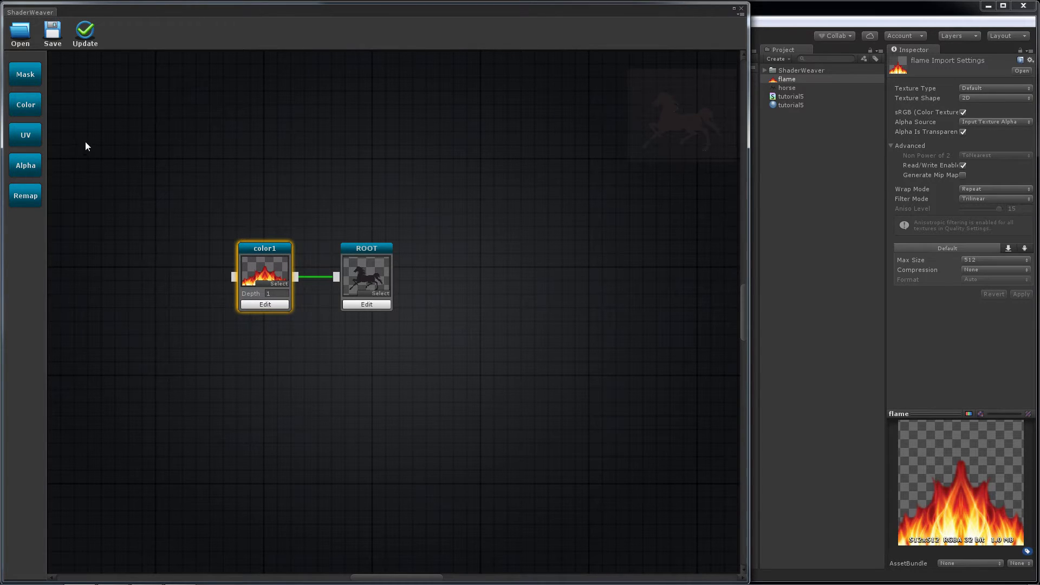
{"action": "mouse_move", "coordinate": [30, 199]}
{"action": "left_mouse_down"}
{"action": "mouse_move", "coordinate": [169, 277]}
{"action": "mouse_move", "coordinate": [236, 276]}
{"action": "left_mouse_up"}
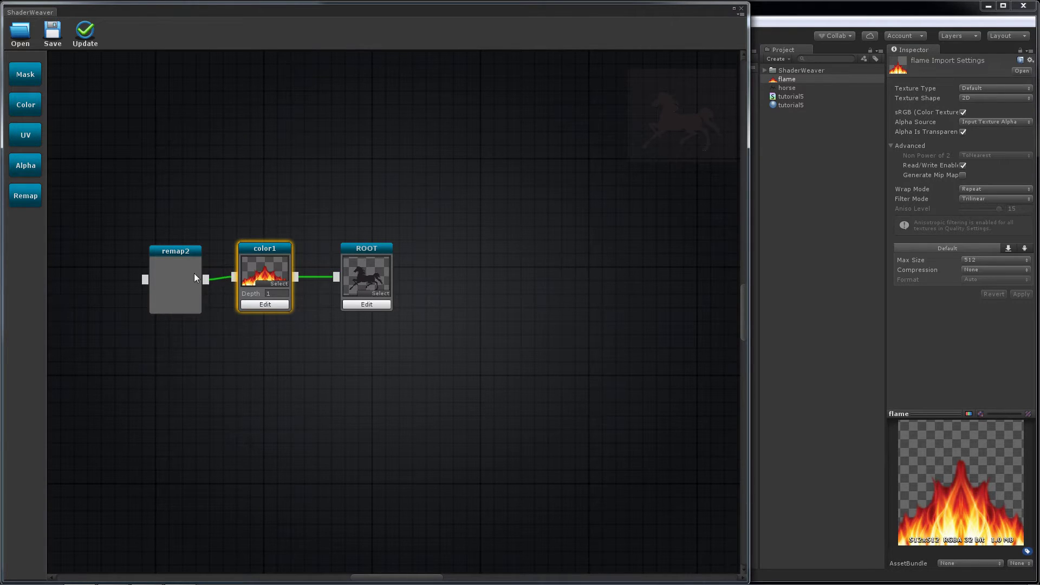
Link remap2 into color1, then add a color3 node with the horse texture feeding remap2.
{"action": "left_click_drag", "start_coordinate": [170, 275], "coordinate": [168, 271]}
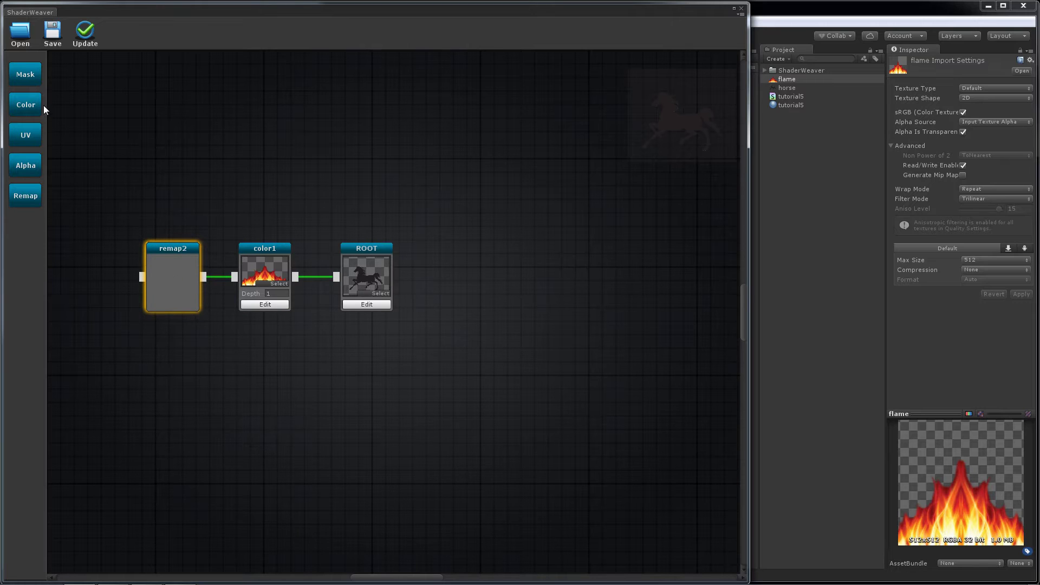
{"action": "left_click_drag", "start_coordinate": [31, 103], "coordinate": [88, 278]}
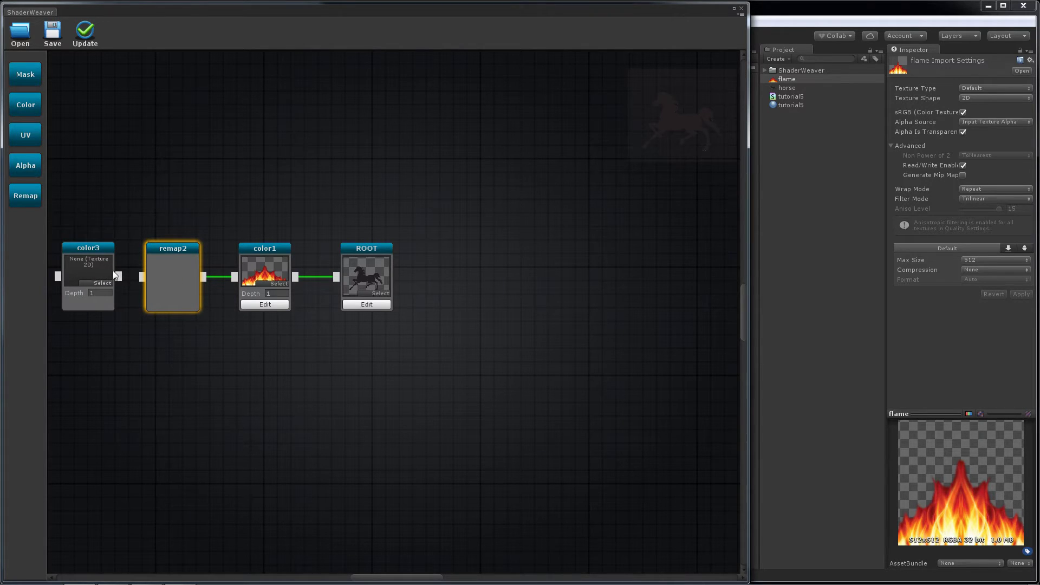
{"action": "left_click_drag", "start_coordinate": [118, 278], "coordinate": [141, 277]}
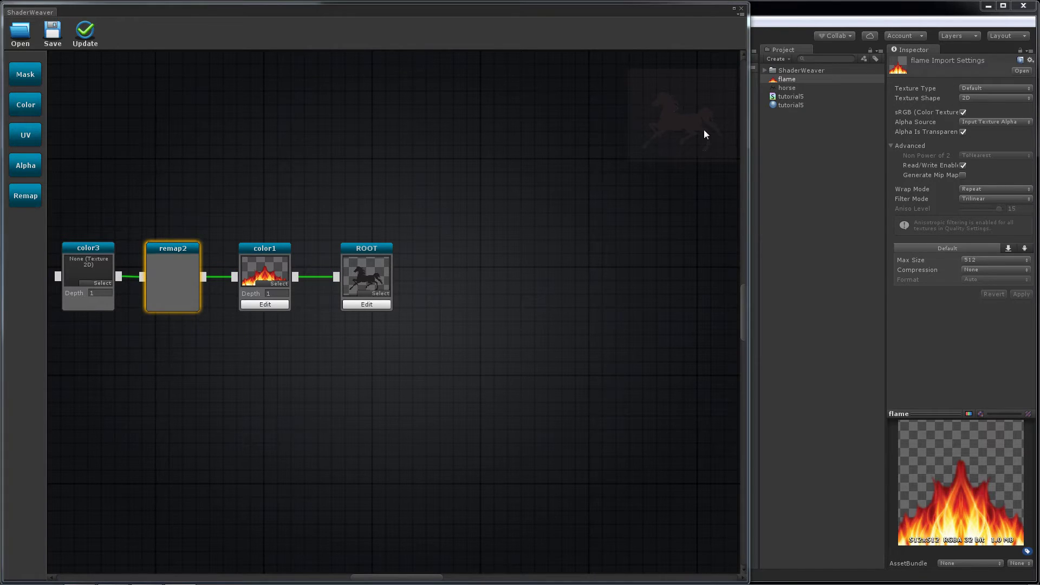
{"action": "left_click_drag", "start_coordinate": [780, 90], "coordinate": [96, 269]}
In remap2's Remap editor, point the remap direction rightward along the horse's body.
{"action": "left_click", "coordinate": [173, 304]}
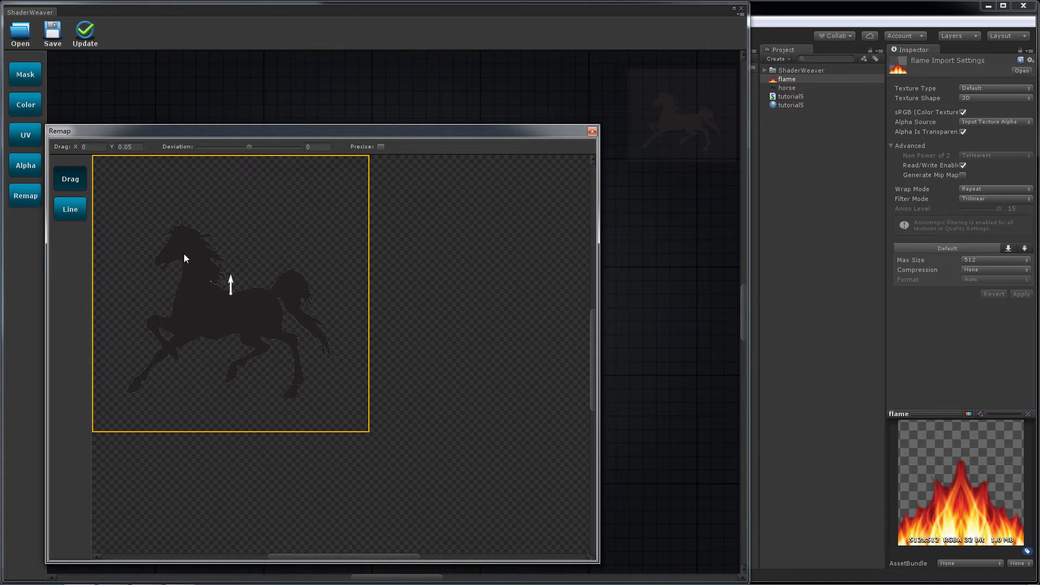
{"action": "left_click_drag", "start_coordinate": [248, 132], "coordinate": [462, 125]}
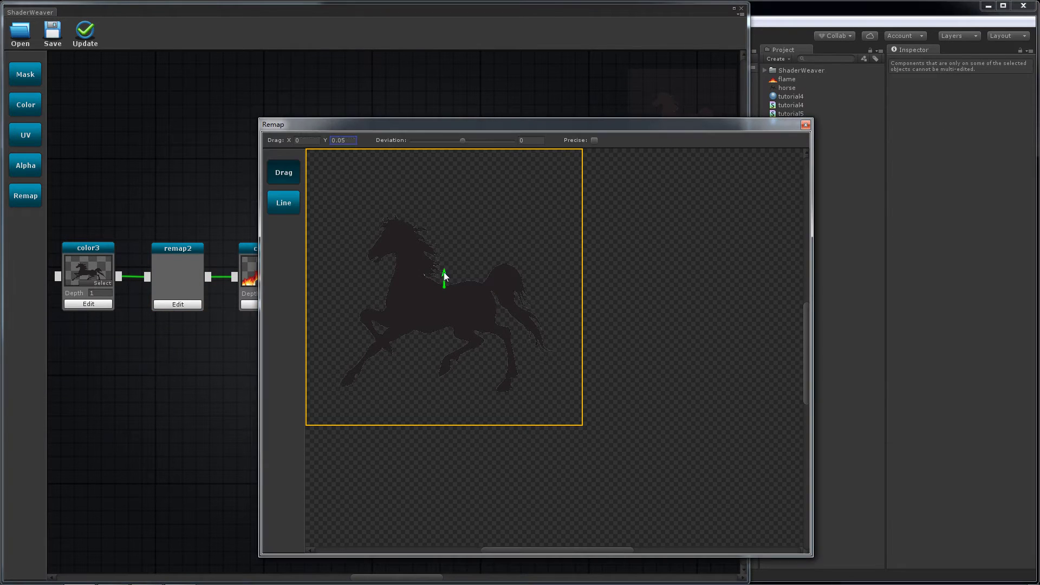
{"action": "left_click_drag", "start_coordinate": [447, 272], "coordinate": [482, 287]}
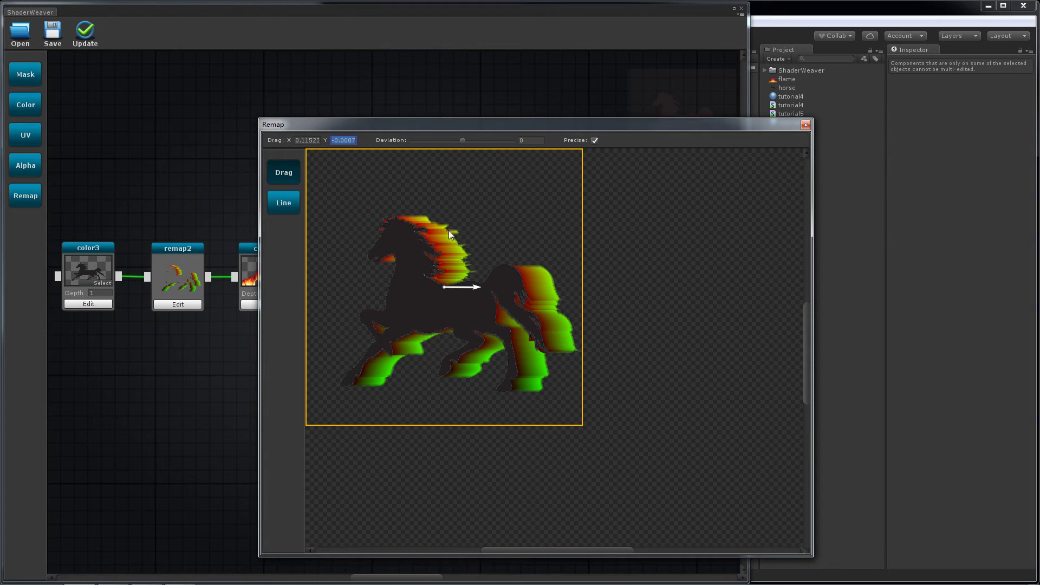
Run Update to process the horse remap maps and refresh the flame preview.
{"action": "left_click", "coordinate": [88, 30]}
{"action": "mouse_move", "coordinate": [480, 129]}
{"action": "left_mouse_down"}
{"action": "mouse_move", "coordinate": [359, 124]}
{"action": "mouse_move", "coordinate": [532, 131]}
{"action": "left_mouse_up"}
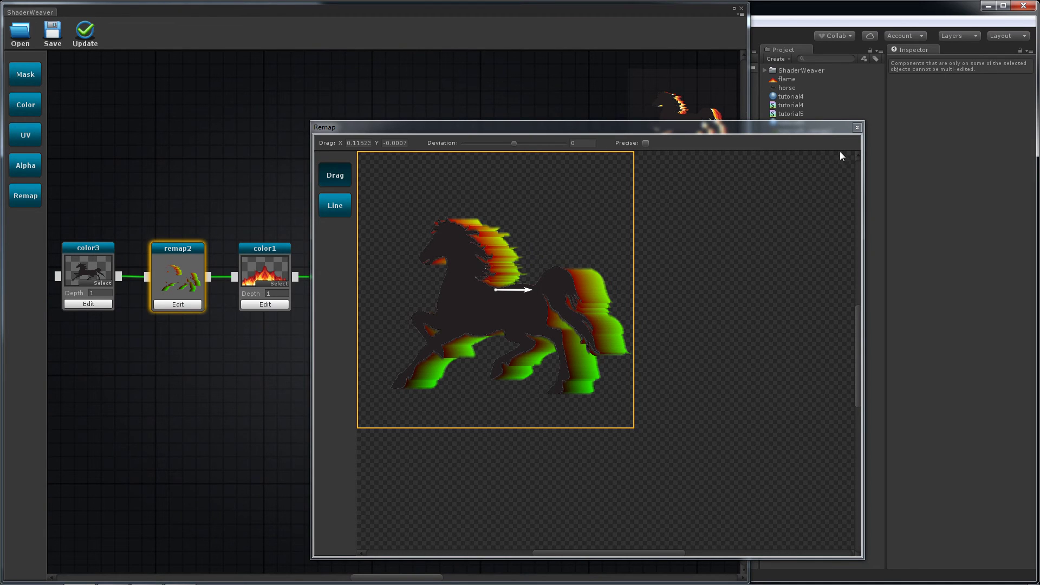
Close the Remap editor and set color1's flame texture Scale X to 0.125.
{"action": "left_click", "coordinate": [856, 128]}
{"action": "left_click", "coordinate": [283, 305]}
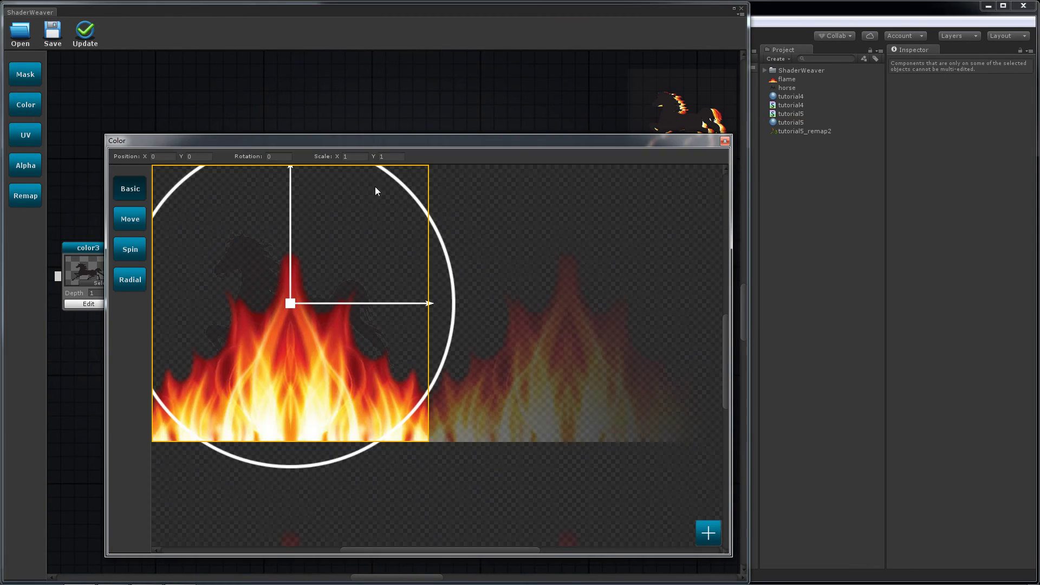
{"action": "left_click", "coordinate": [347, 158]}
{"action": "type", "text": "0."}
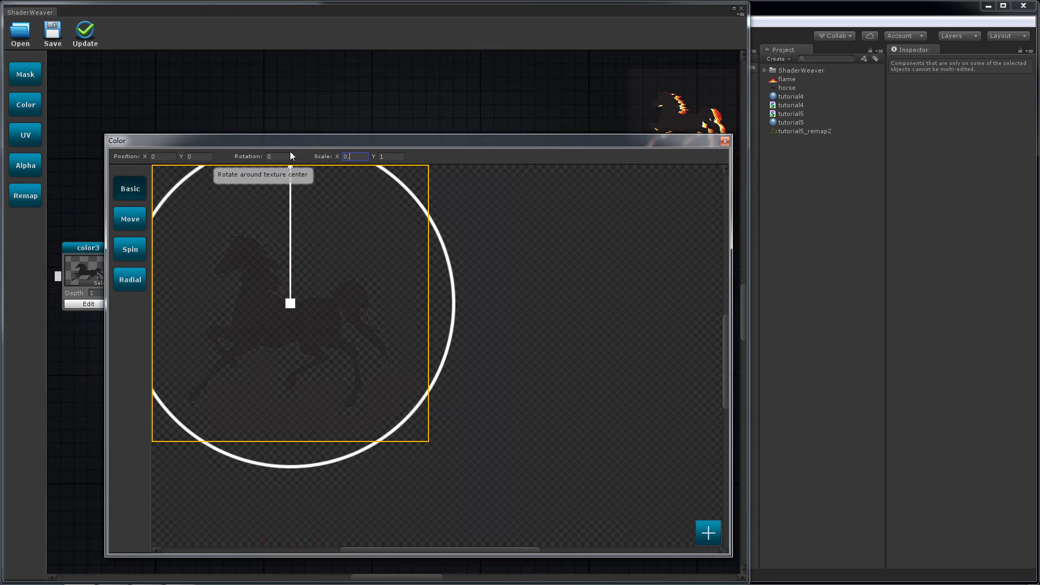
{"action": "type", "text": "125"}
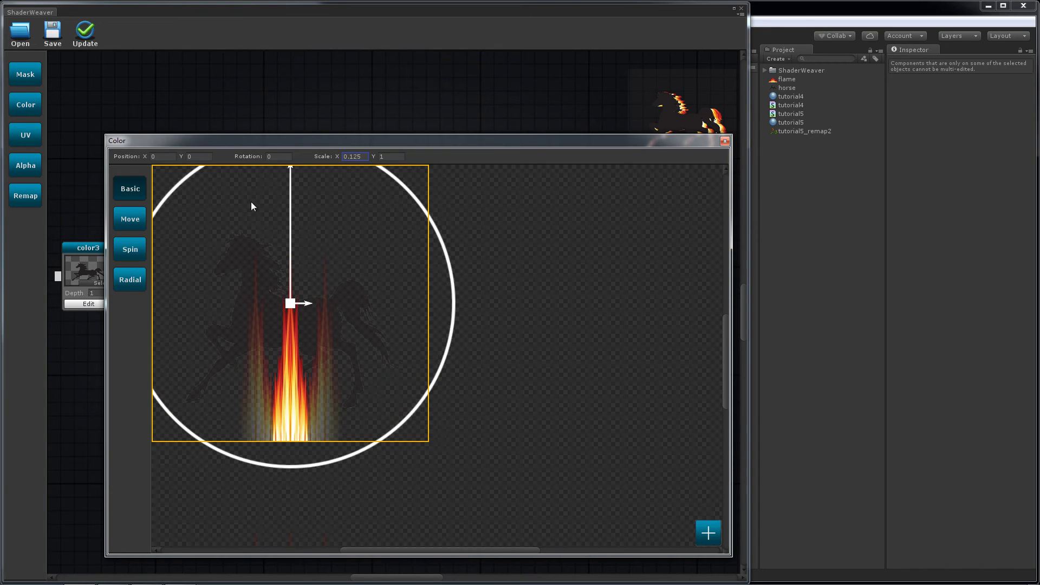
Make the flame scroll rightward at X 0.1757, Y 0, then rebuild the shader.
{"action": "left_click", "coordinate": [130, 219]}
{"action": "left_click_drag", "start_coordinate": [287, 304], "coordinate": [339, 304]}
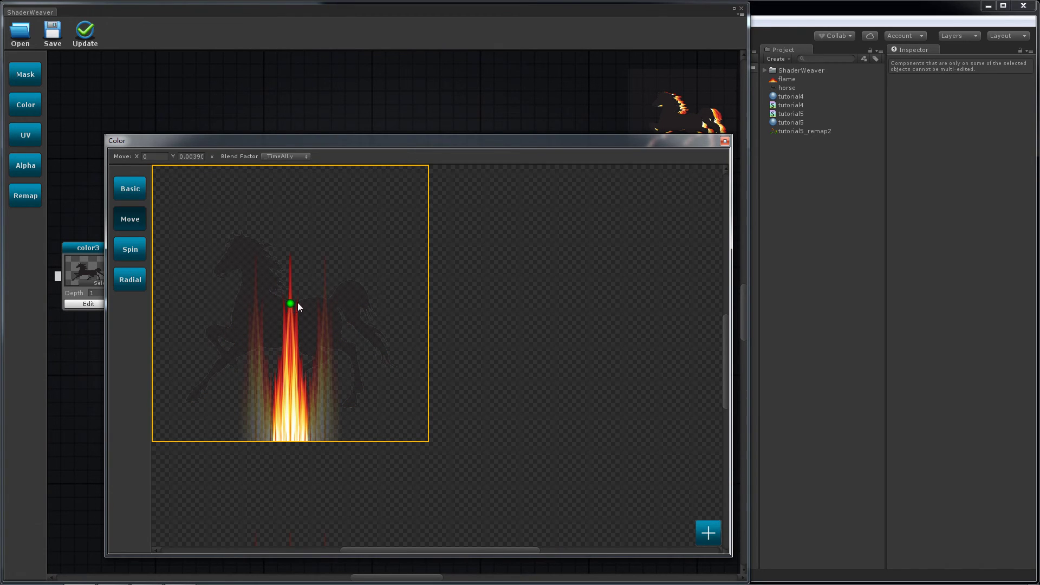
{"action": "left_click", "coordinate": [724, 141]}
{"action": "left_click", "coordinate": [103, 43]}
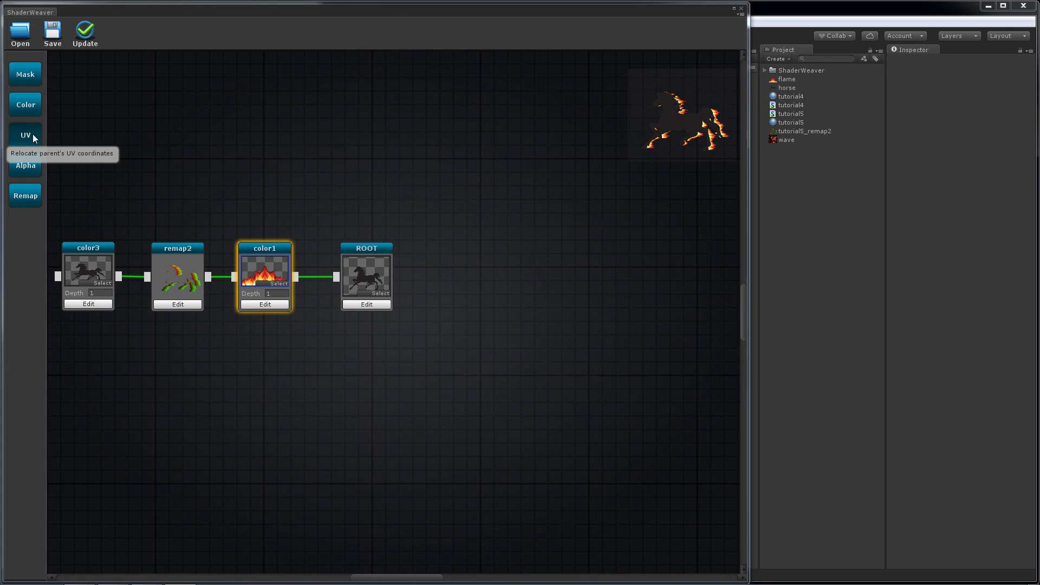
Add a uv4 node with the wave texture feeding color1, scaled 0.6 × 0.6.
{"action": "left_click_drag", "start_coordinate": [26, 135], "coordinate": [185, 198]}
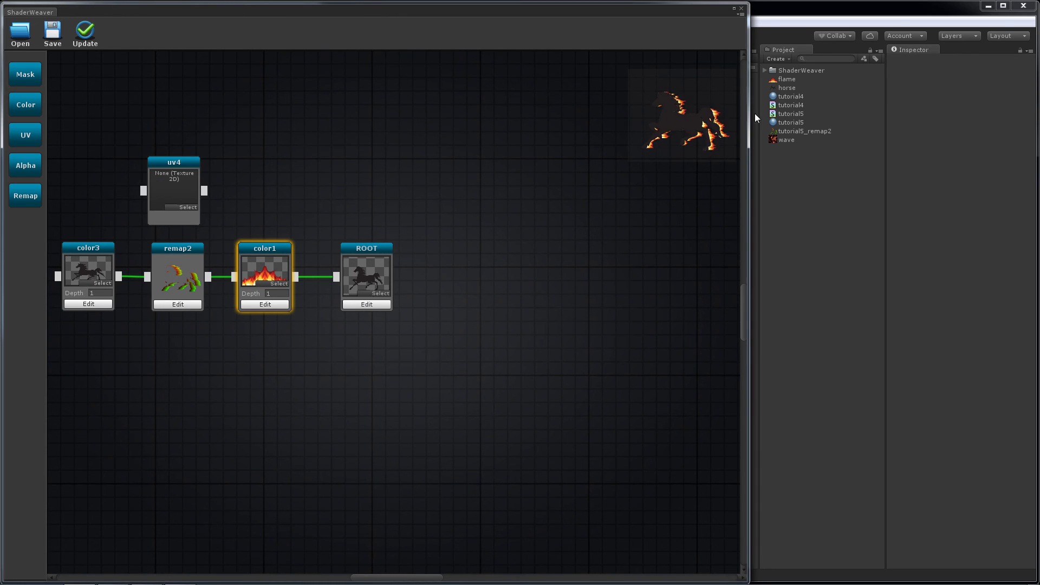
{"action": "mouse_move", "coordinate": [308, 165]}
{"action": "left_mouse_down"}
{"action": "mouse_move", "coordinate": [183, 190]}
{"action": "mouse_move", "coordinate": [235, 277]}
{"action": "left_mouse_up"}
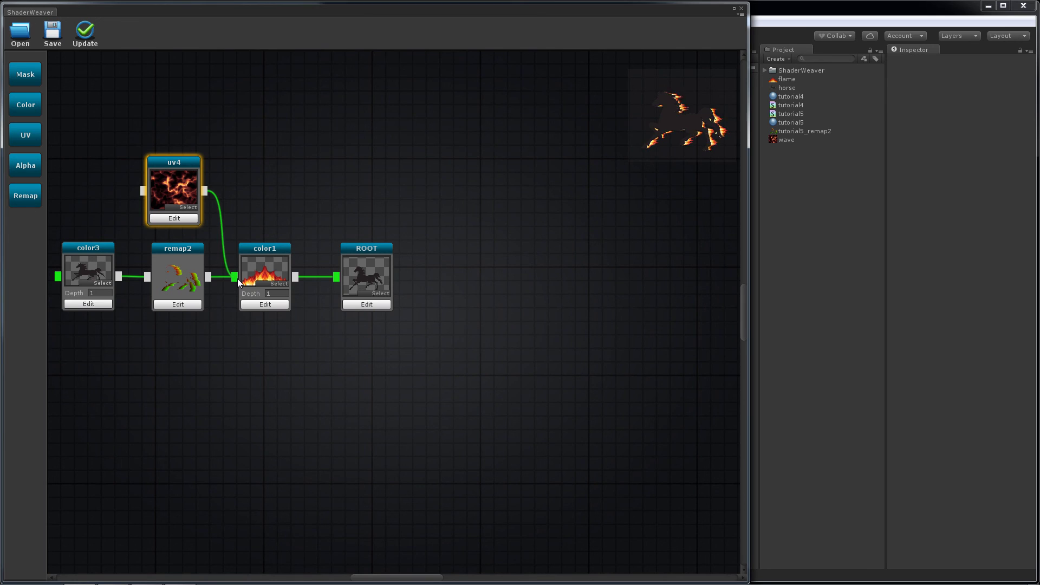
{"action": "left_click", "coordinate": [174, 218]}
{"action": "left_click", "coordinate": [294, 179]}
{"action": "type", "text": "0"}
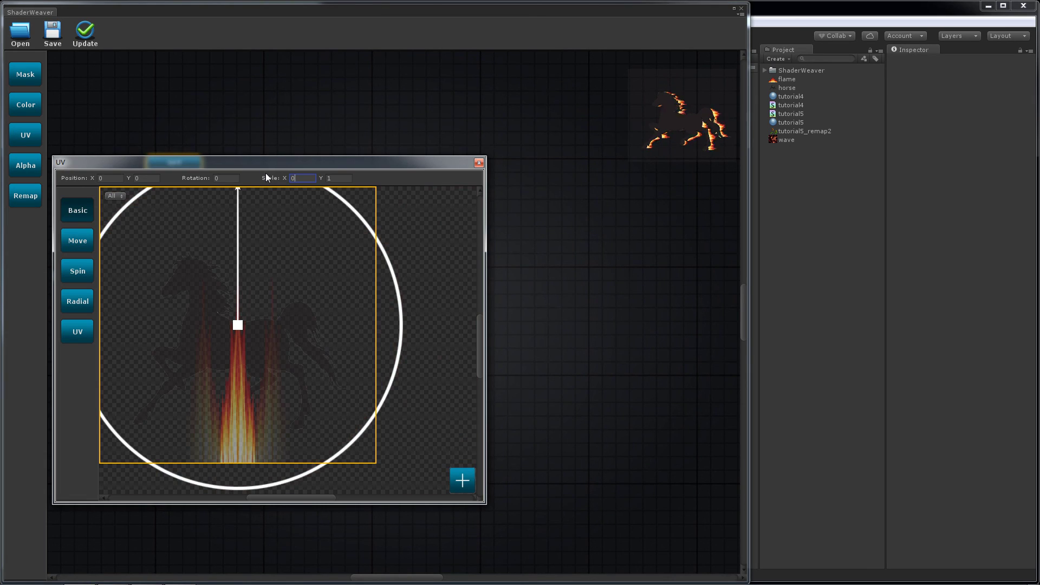
{"action": "type", "text": ".6"}
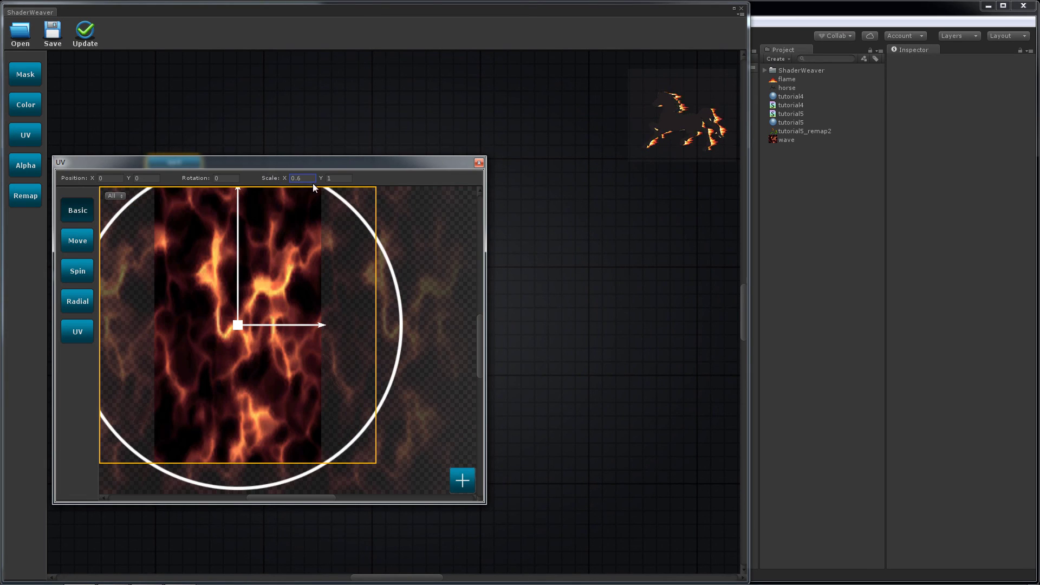
{"action": "key", "text": "Tab"}
{"action": "type", "text": "0.6"}
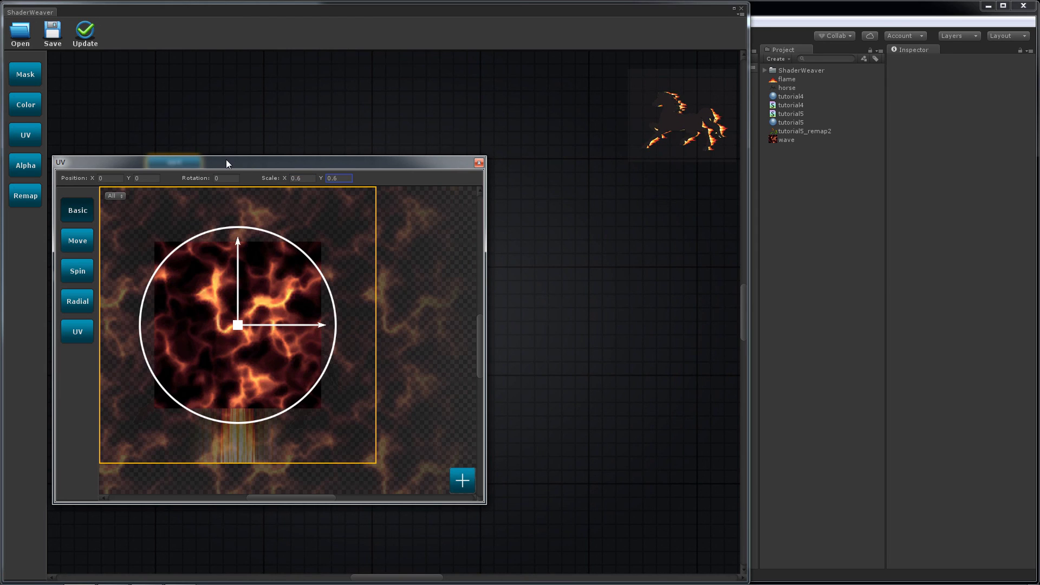
Scroll the wave at X 0.18554, offset red up and green right, then rebuild.
{"action": "left_click", "coordinate": [77, 240]}
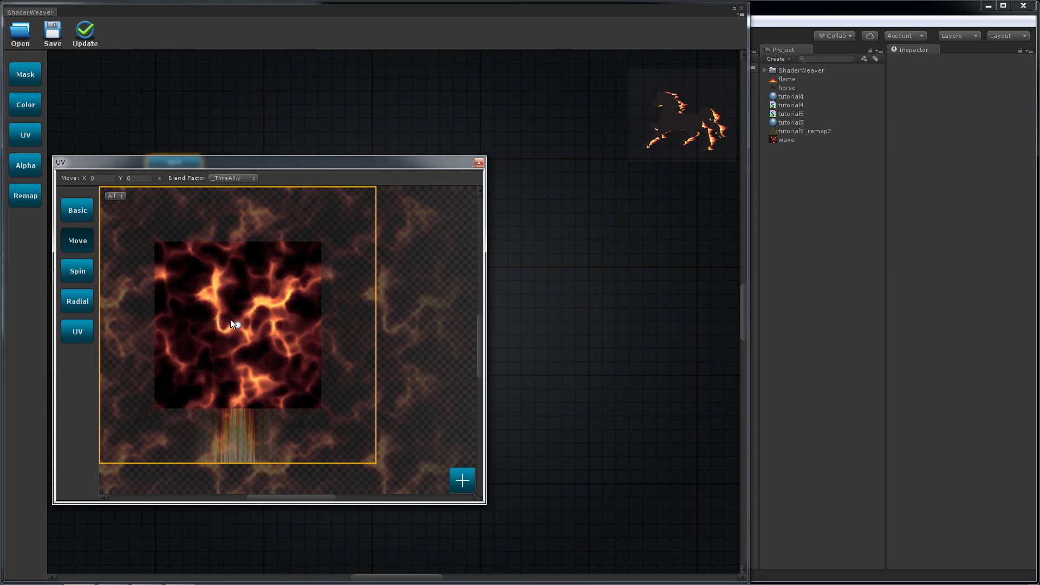
{"action": "left_click_drag", "start_coordinate": [239, 326], "coordinate": [272, 329]}
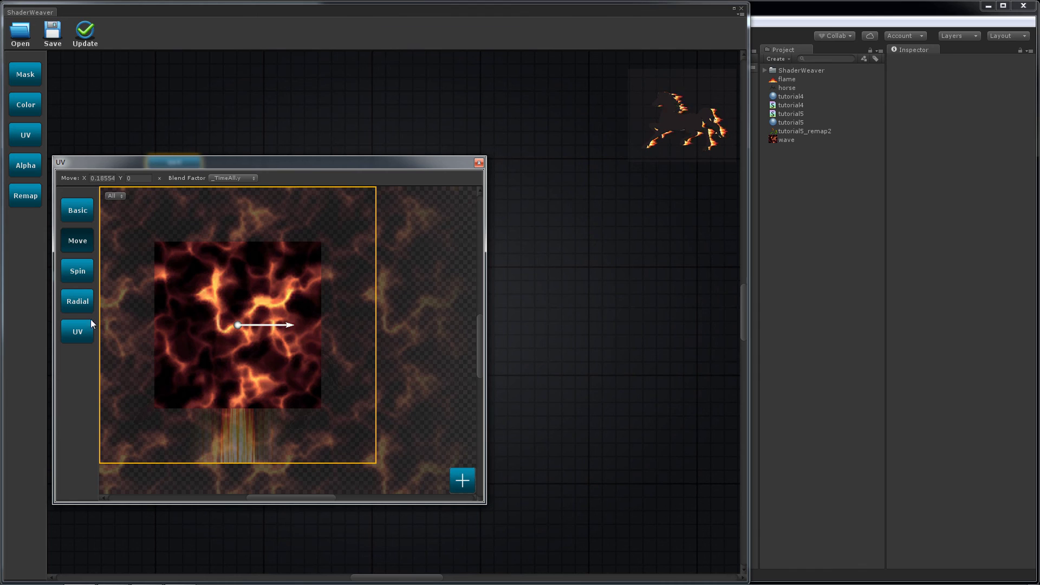
{"action": "left_click", "coordinate": [78, 332]}
{"action": "left_click_drag", "start_coordinate": [237, 315], "coordinate": [238, 272]}
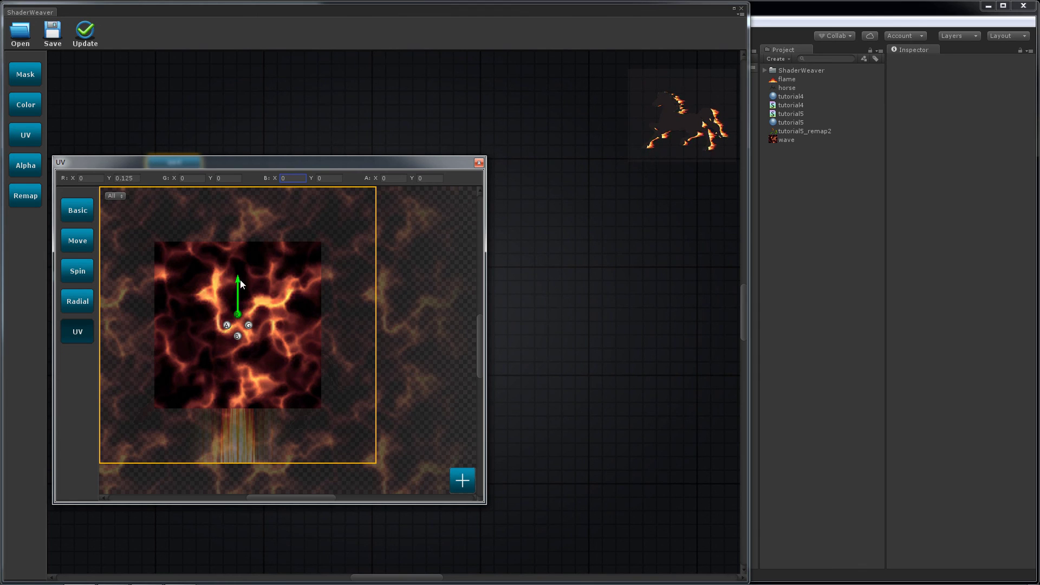
{"action": "left_click_drag", "start_coordinate": [248, 325], "coordinate": [314, 326]}
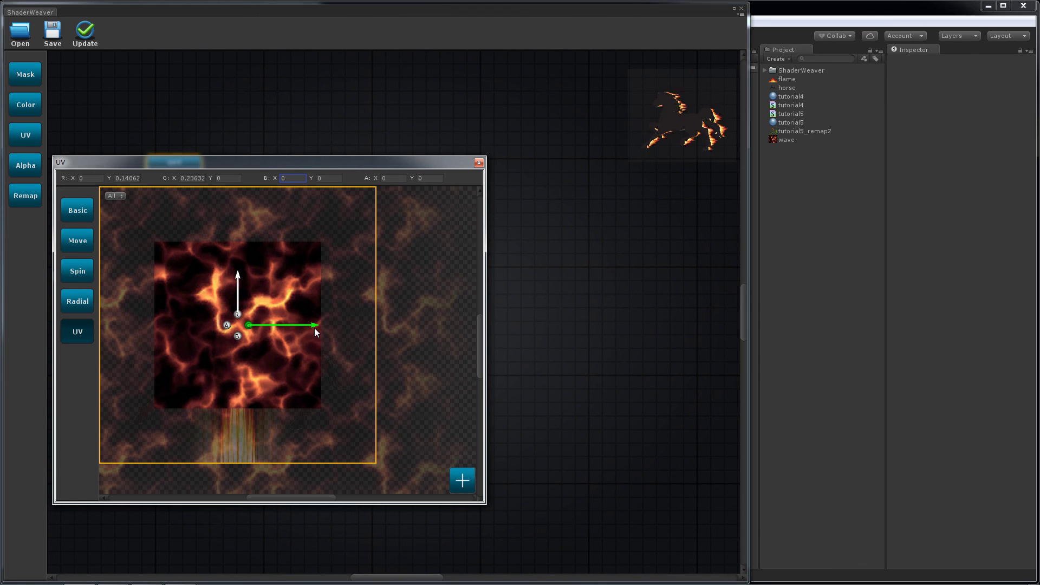
{"action": "left_click", "coordinate": [479, 162]}
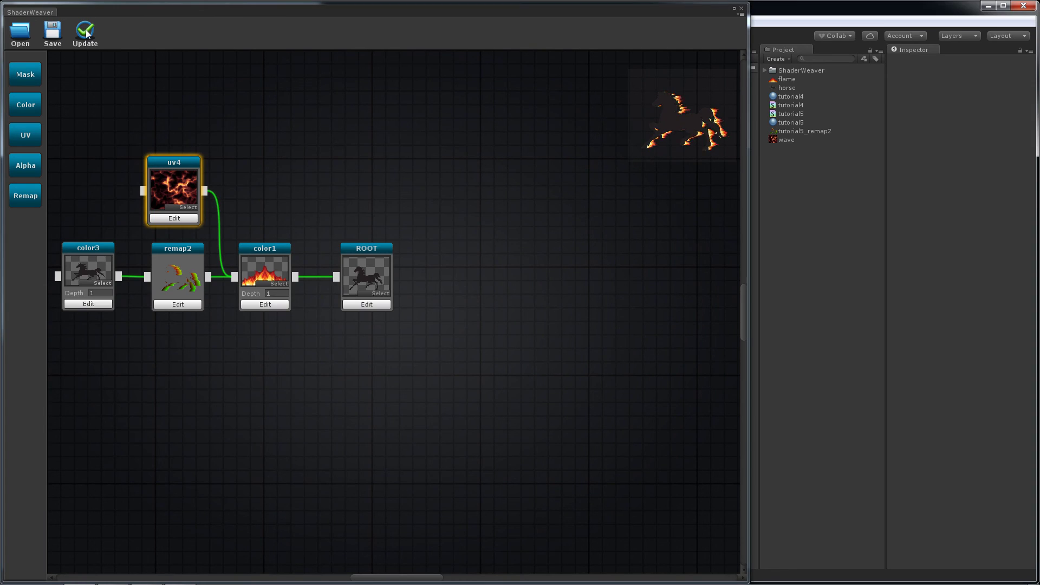
{"action": "left_click", "coordinate": [94, 37]}
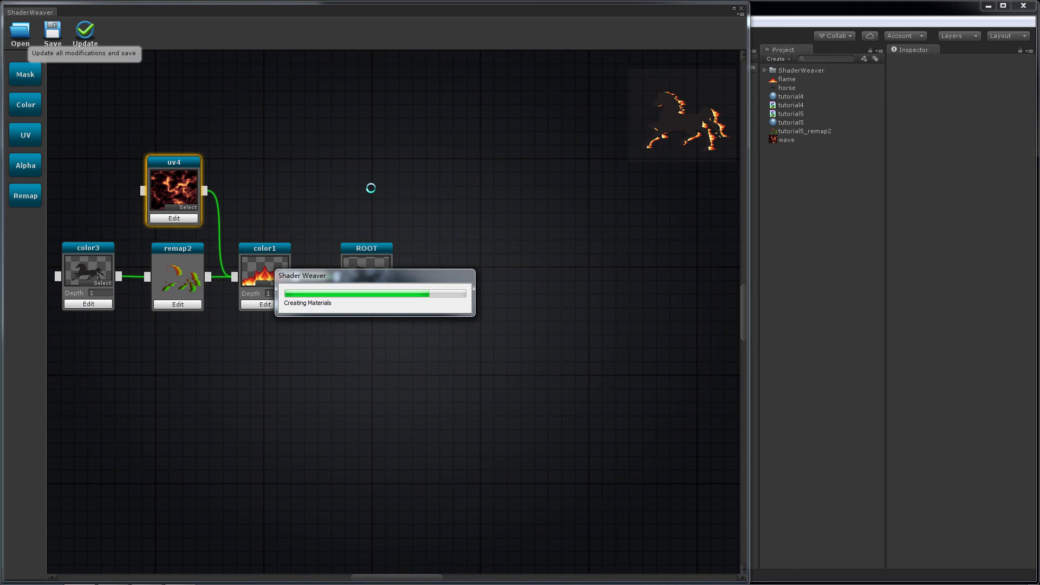